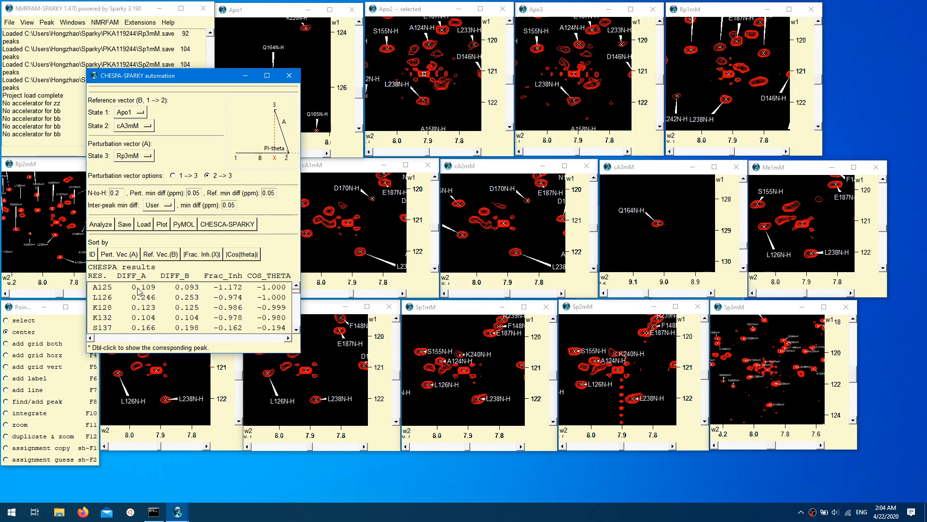
- Sort the CHESPA results in turn by perturbation vector, reference vector, fractional inhibition and finally |Cos(theta)|
click(121, 256)
click(167, 257)
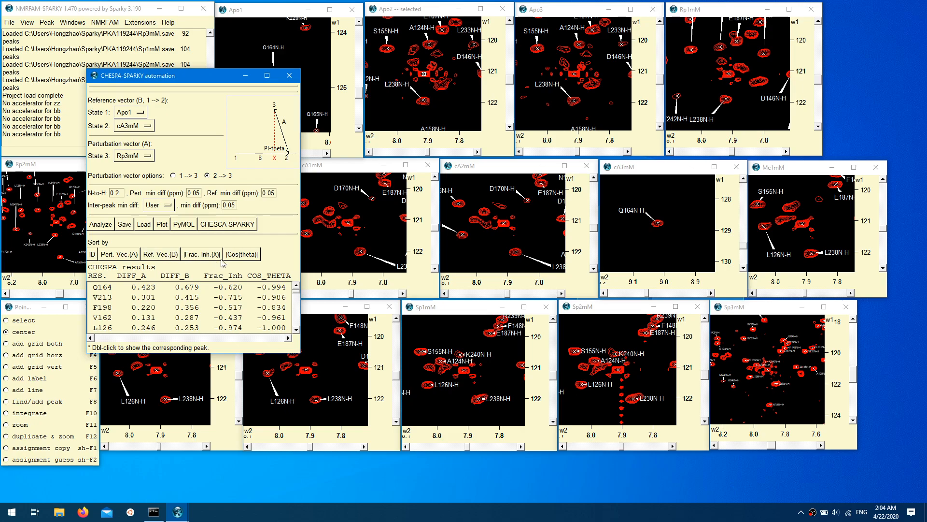
click(205, 256)
click(244, 258)
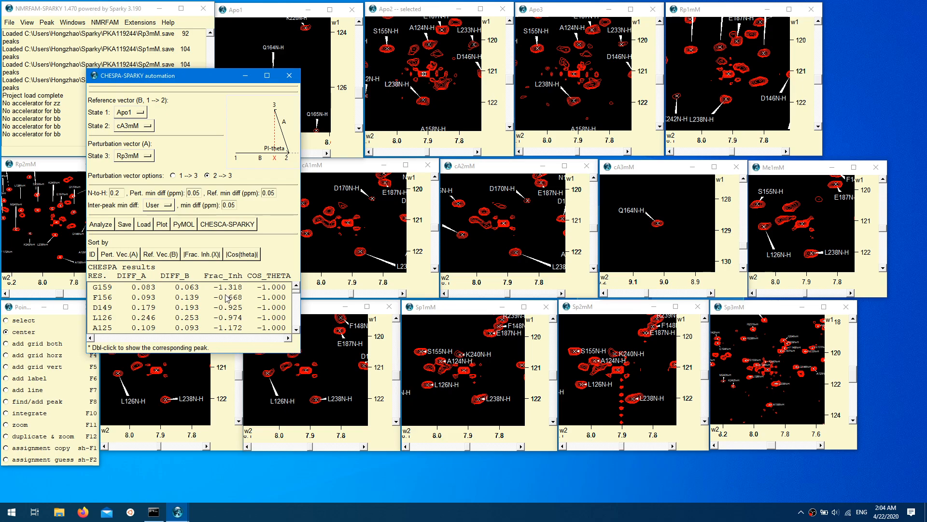
- Show the peak for residue G193 in the state spectra from the results list, and bring the CHESPA-SPARKY window back to the front
scroll(226, 297, down, 5)
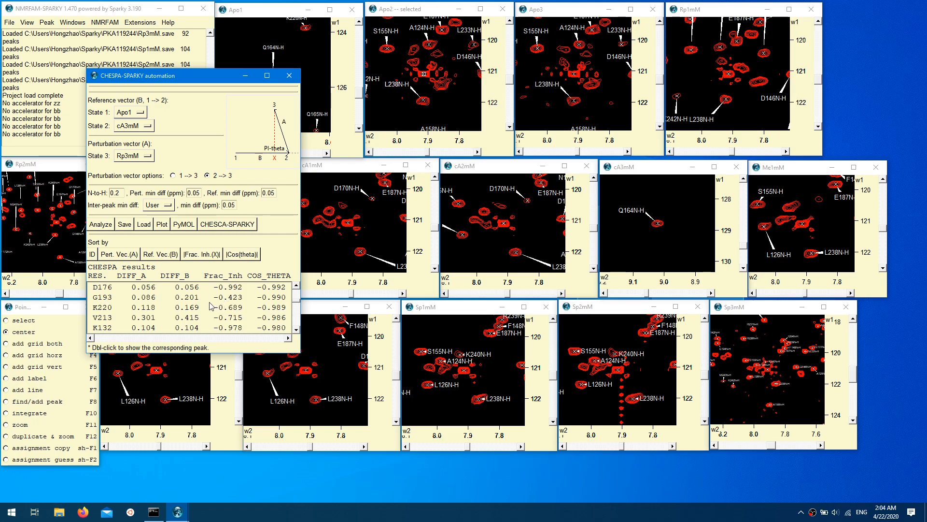
double_click(209, 302)
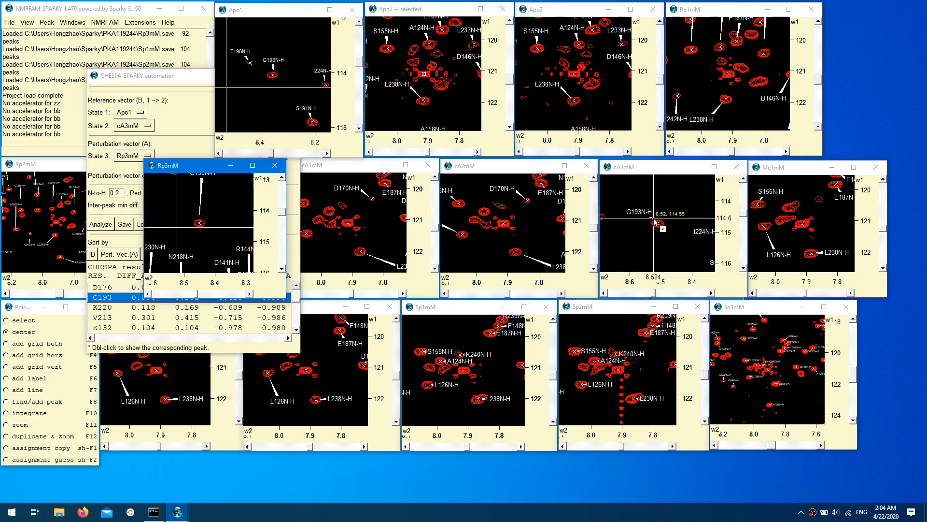
click(197, 100)
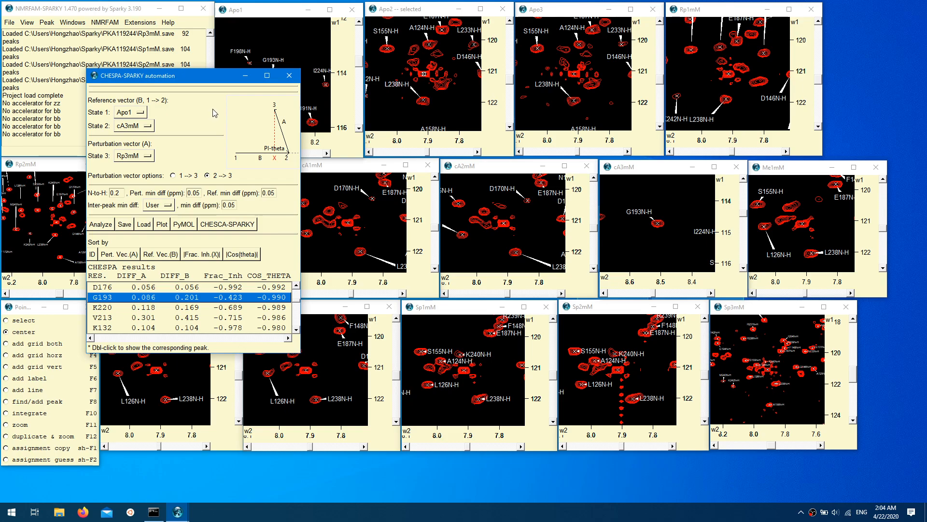
- Plot the CHESPA perturbation and reference results and arrange the two plot windows one above the other on the left half of the desktop
click(167, 227)
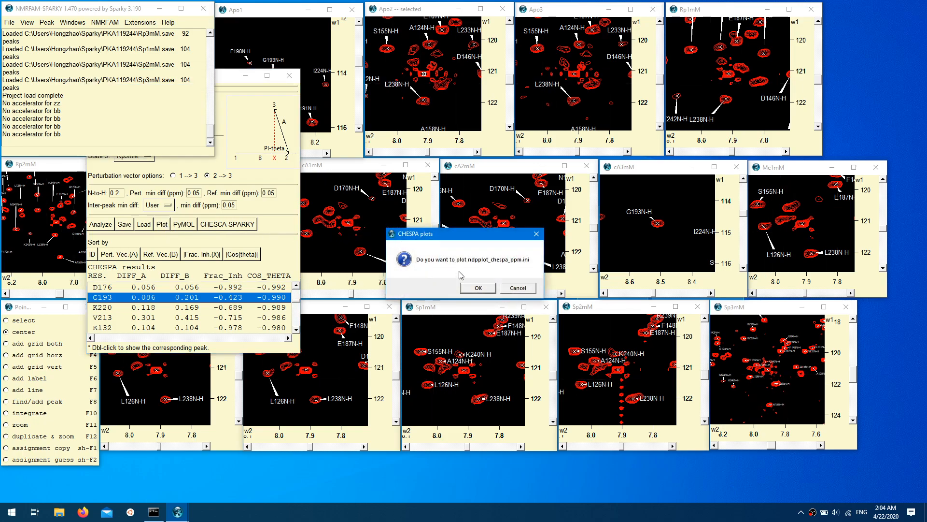
click(472, 289)
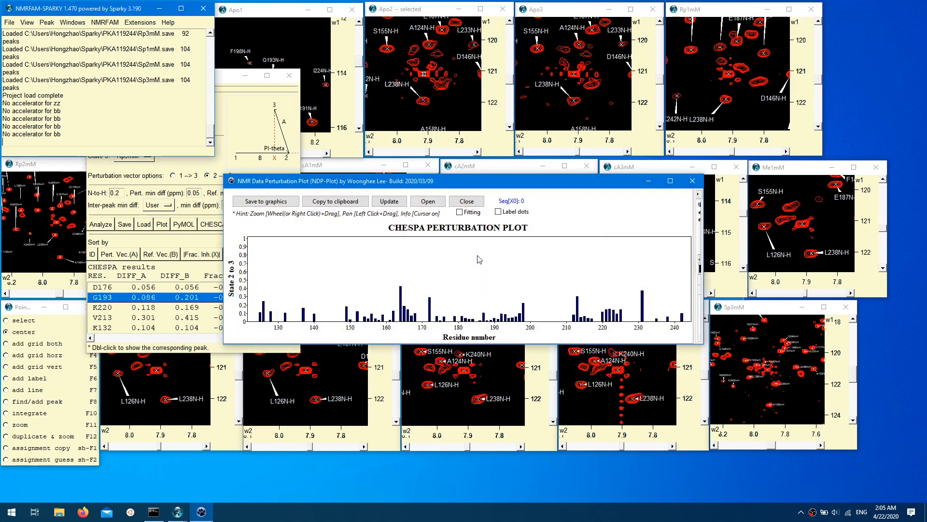
drag(477, 188, 257, 28)
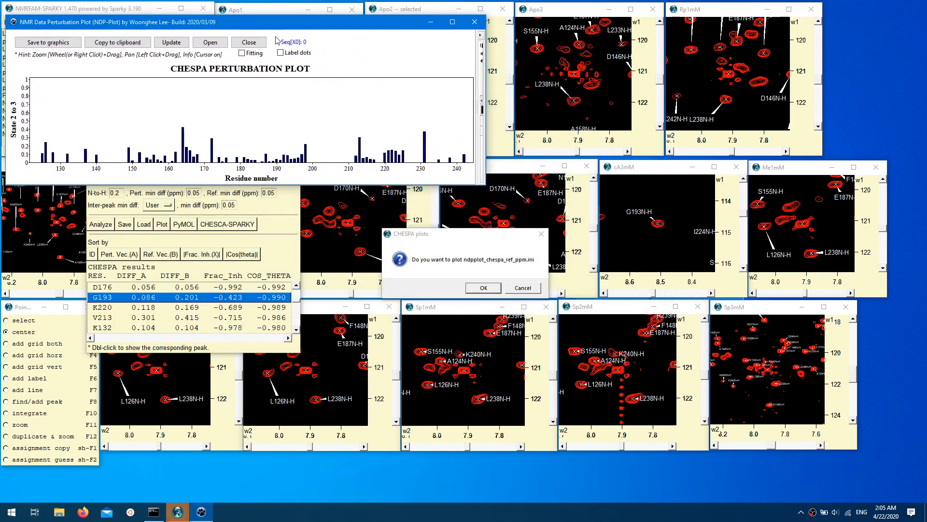
click(486, 285)
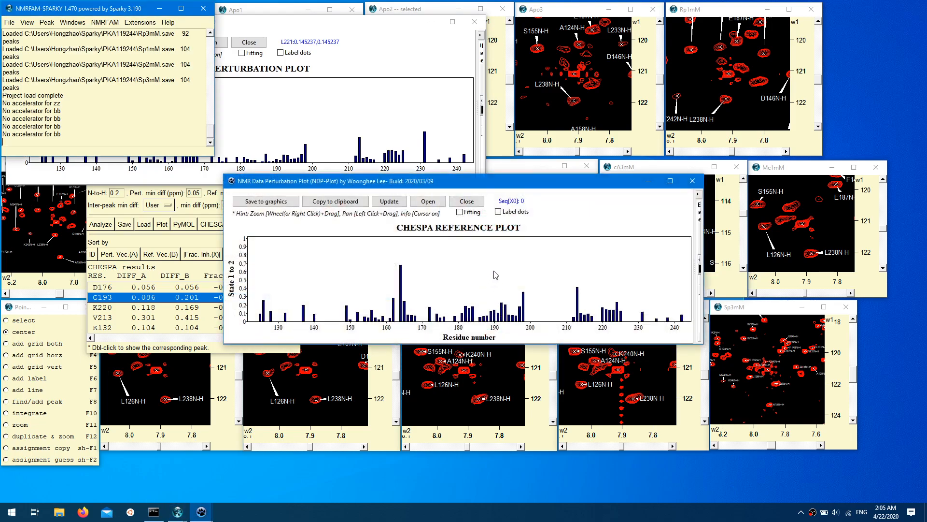
drag(512, 186, 277, 244)
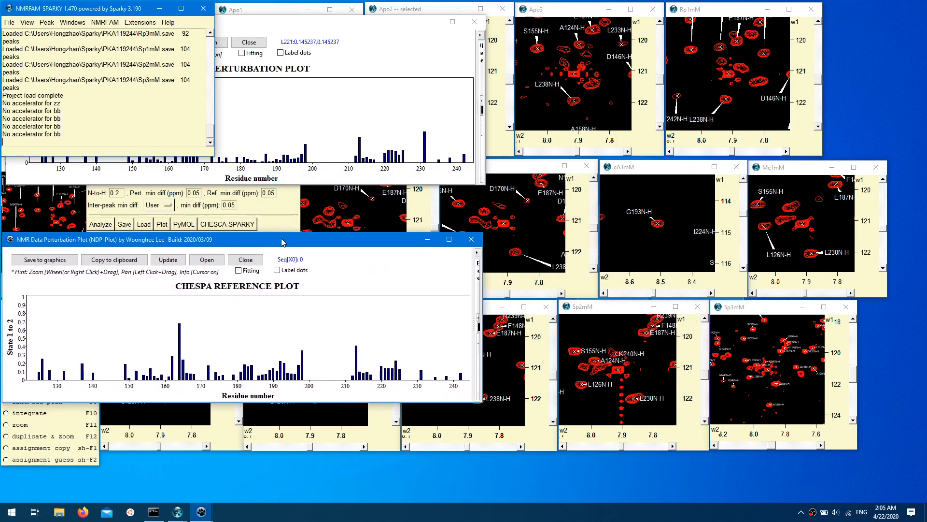
- Plot the CHESPA fractional inhibition and cos(theta) projection angle results, placing both plot windows beside the other two
click(482, 289)
drag(449, 188, 666, 33)
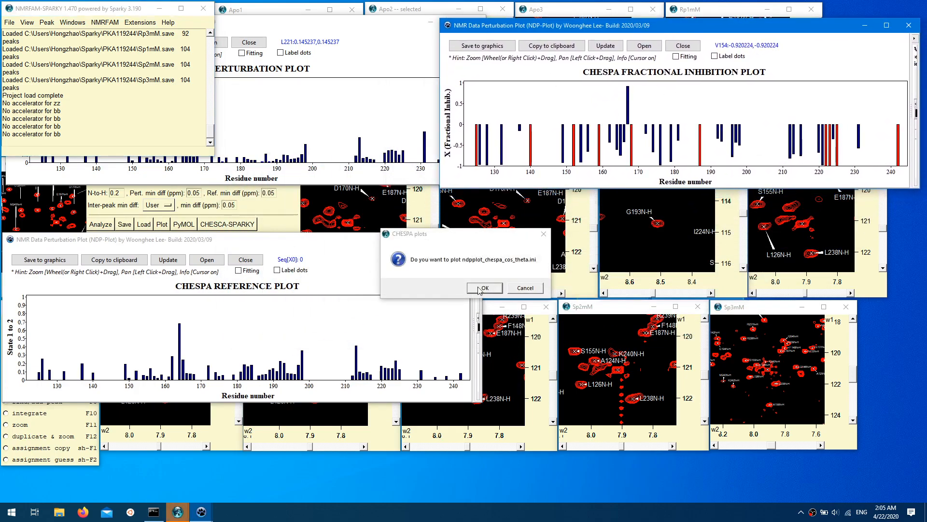
click(482, 290)
drag(420, 184, 630, 267)
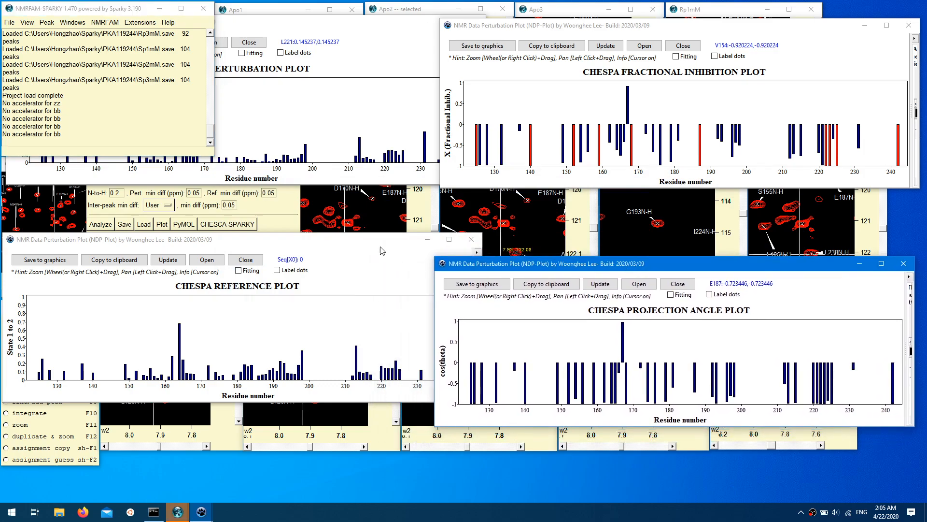
click(340, 251)
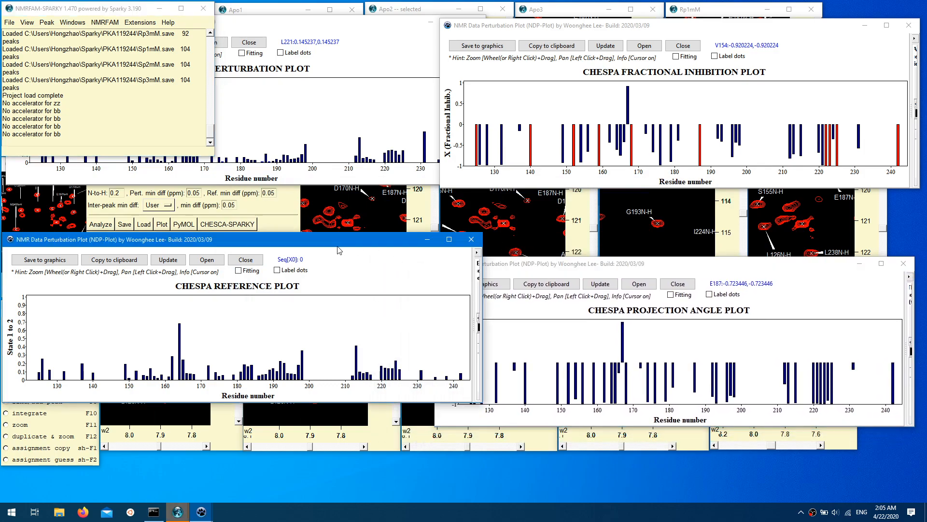
click(54, 260)
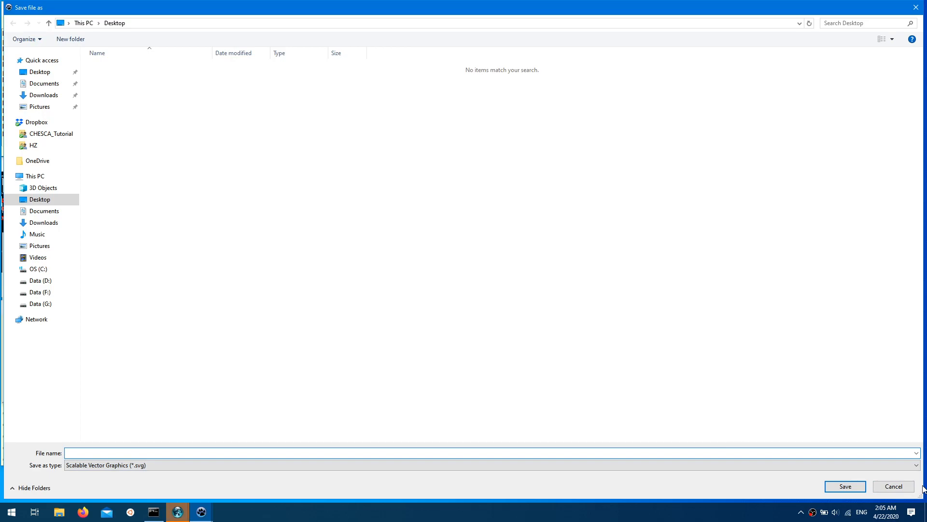
click(907, 487)
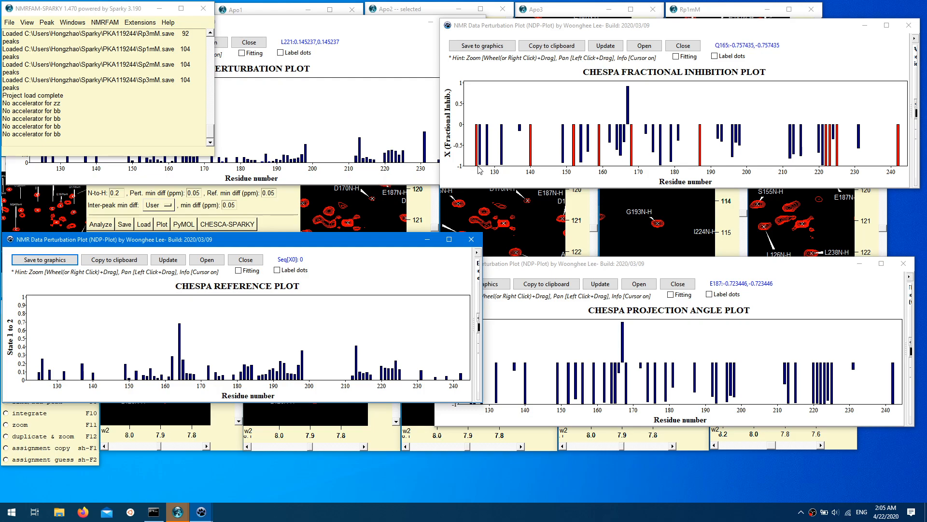
- Generate the PyMOL output from the CHESPA results using the 1rgs.pdb structure file in the Sparky folder
click(436, 73)
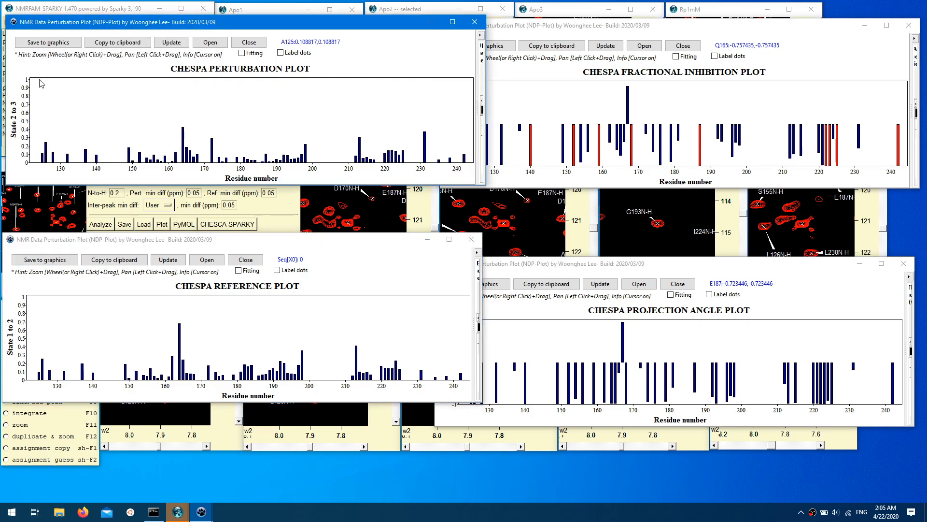
click(279, 214)
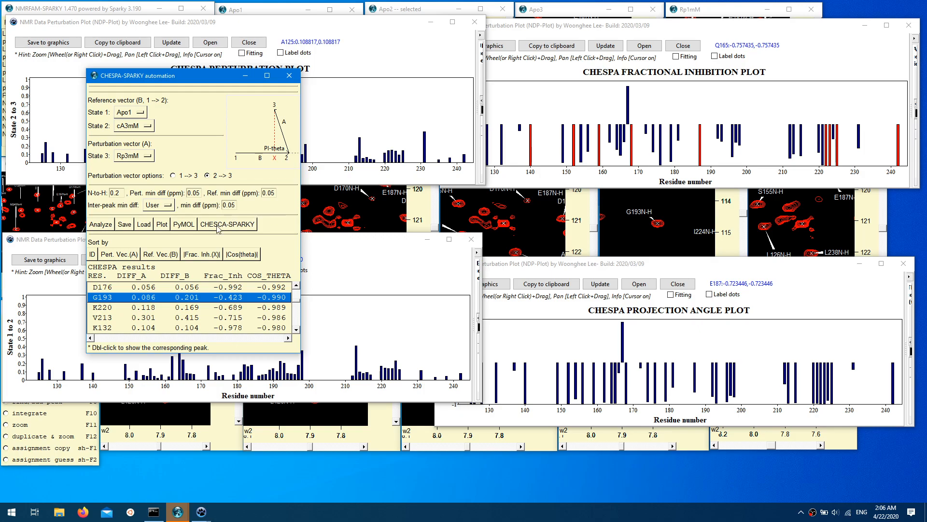
click(184, 225)
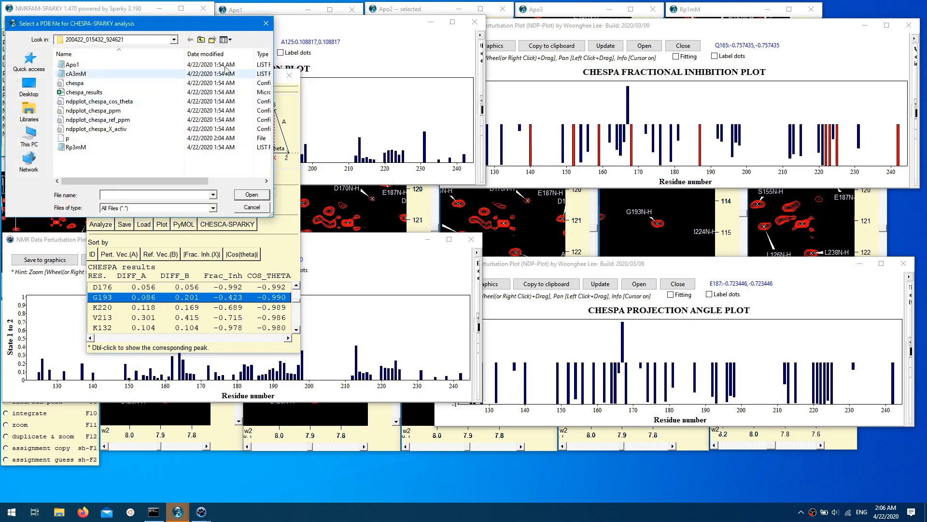
click(202, 42)
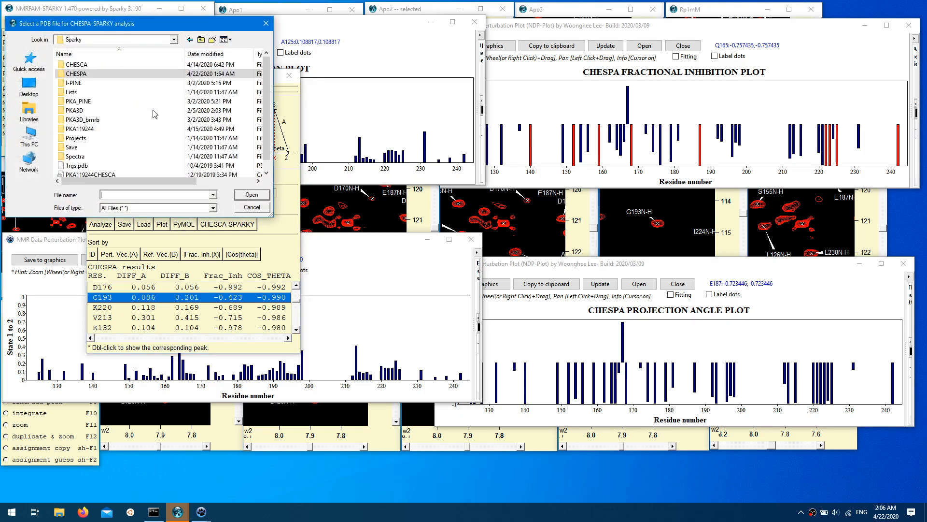
double_click(109, 169)
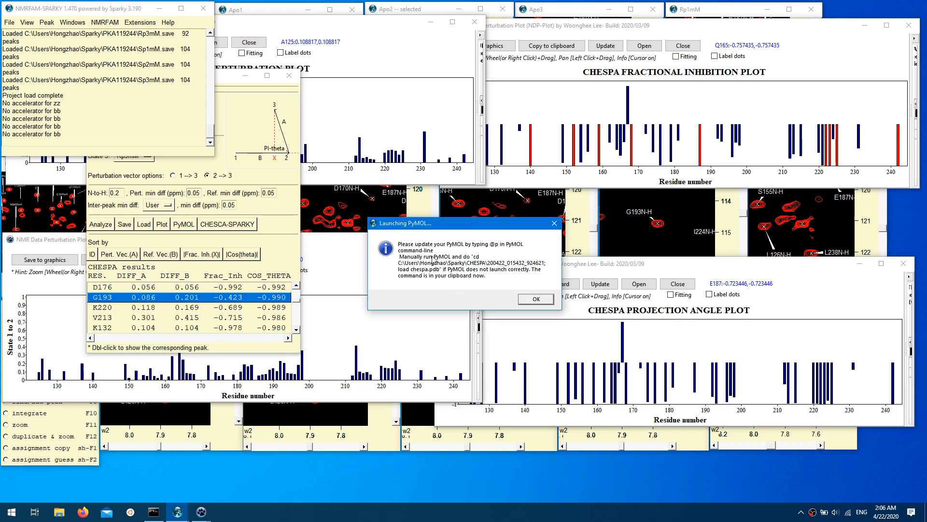
click(529, 299)
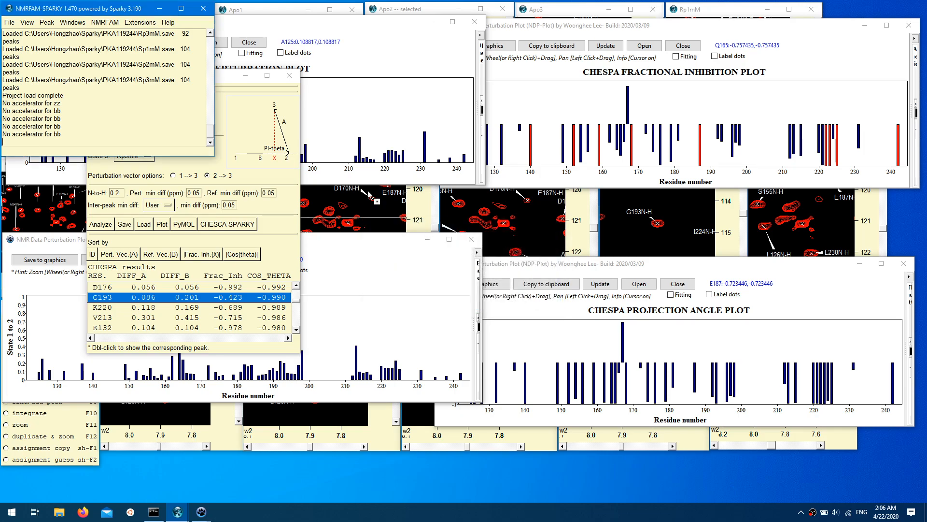
- Launch PyMOL from the desktop and load chespa.pdb from the CHESPA output folder 200422_015432_924621 by pasting the copied command
click(159, 8)
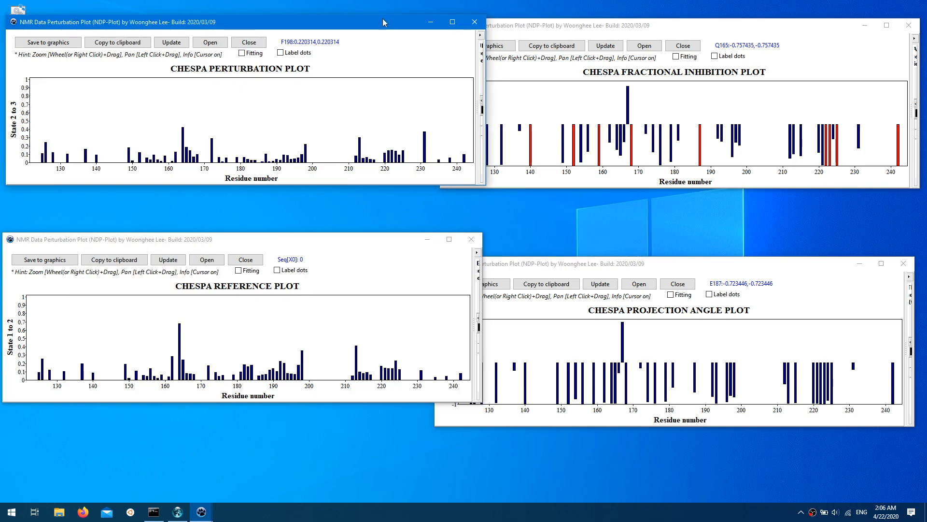
click(430, 21)
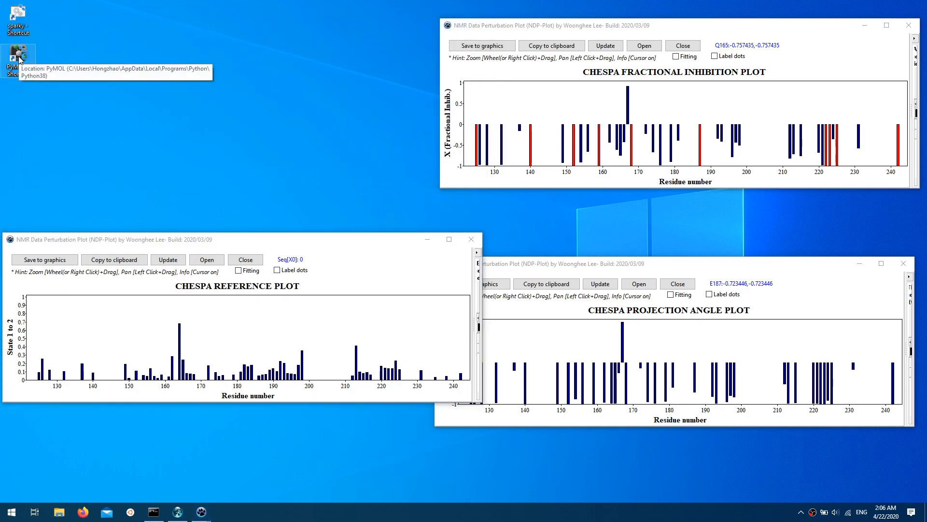
double_click(20, 58)
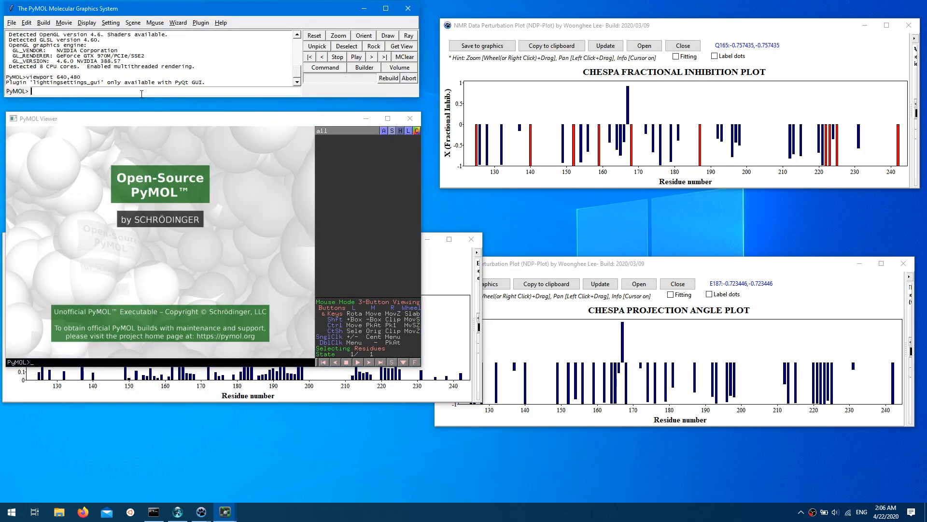
text(cd C:\Users\Hongzhao\Sparky\CHESPA\200422_015432_924621; load chespa.pdb)
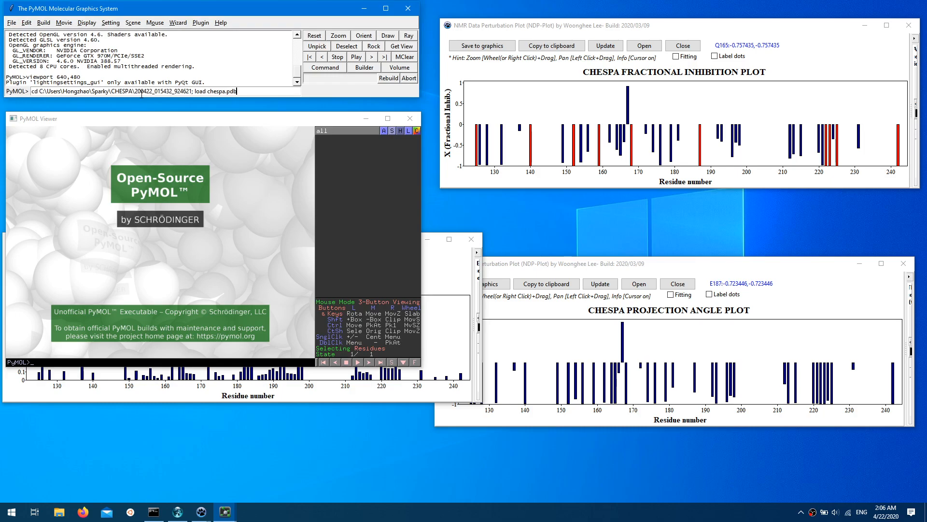
key(Return)
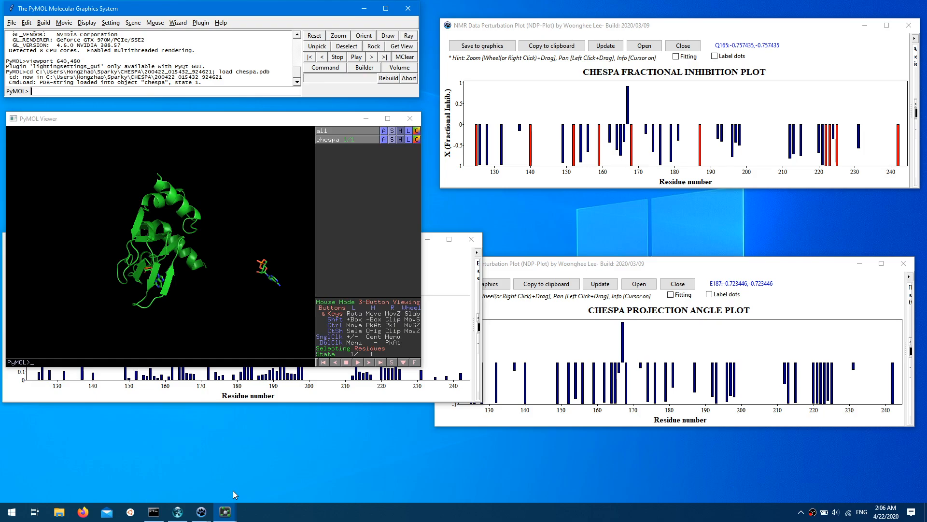
- Switch back to NMRFAM-SPARKY and select the CHESPA result rows D176 to K132 and those from G159 to A125
click(210, 514)
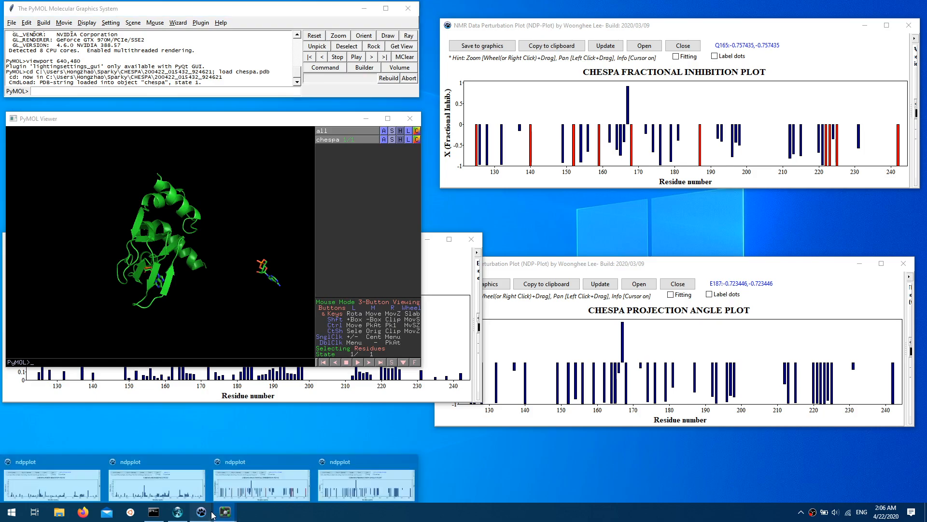
click(177, 512)
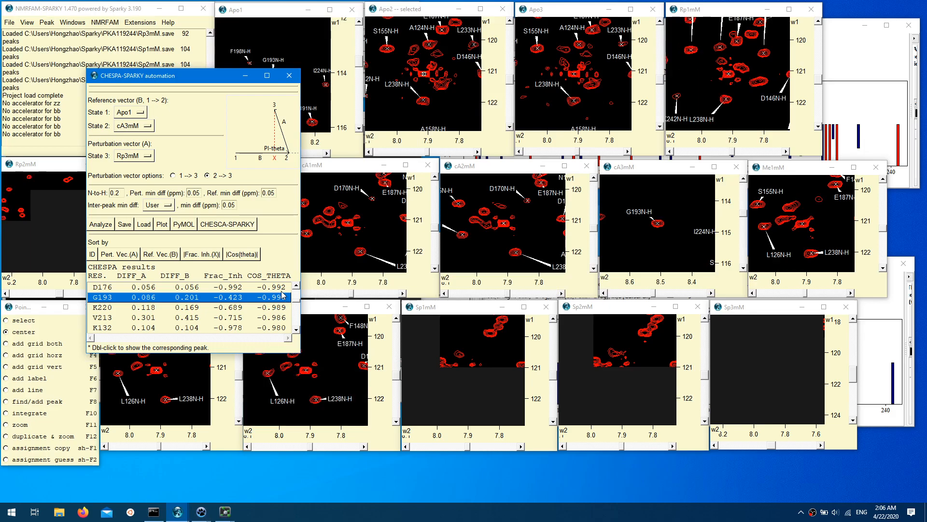
shift+click(254, 290)
shift+click(246, 308)
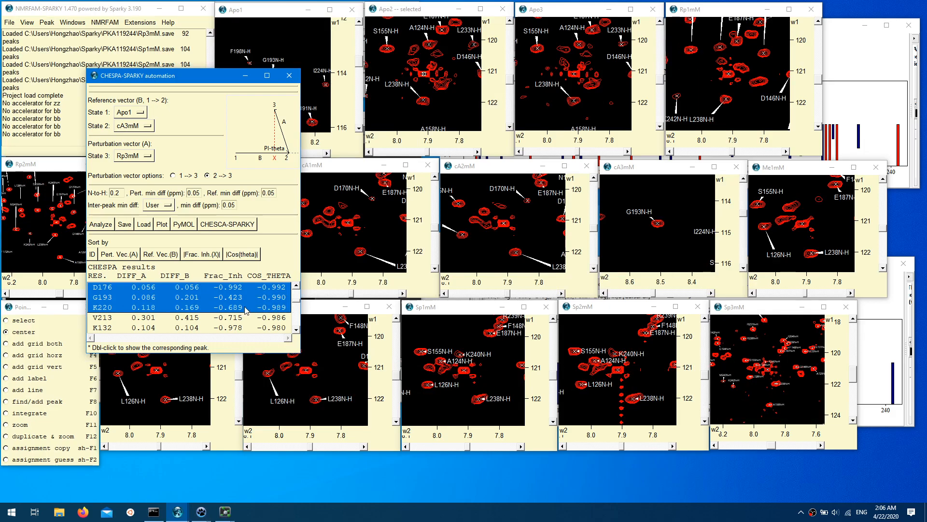
shift+click(246, 317)
drag(241, 328, 253, 327)
drag(296, 300, 269, 328)
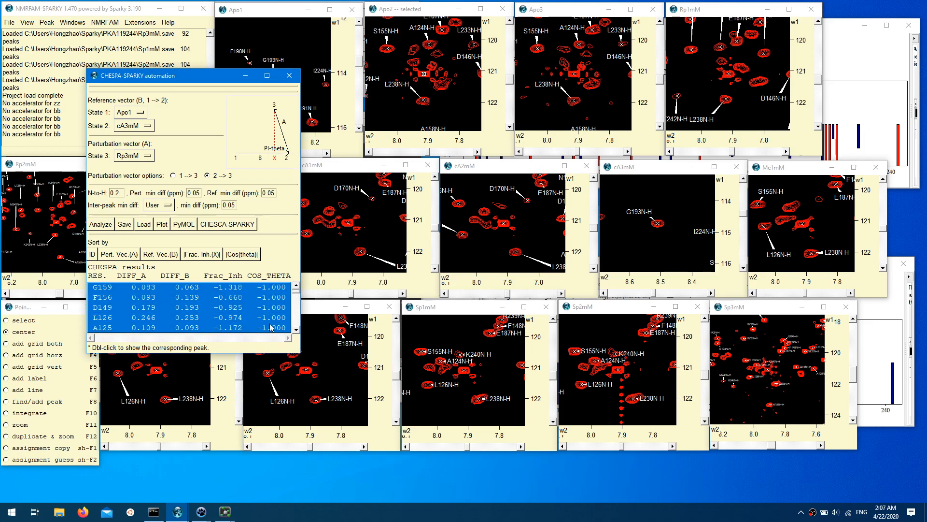
- Extend the residue selection down the CHESPA results list through F172, the last row with a fractional inhibition value
click(297, 331)
click(296, 330)
click(296, 330)
click(295, 330)
drag(254, 297, 257, 329)
click(296, 330)
click(296, 329)
click(296, 330)
click(296, 330)
click(296, 330)
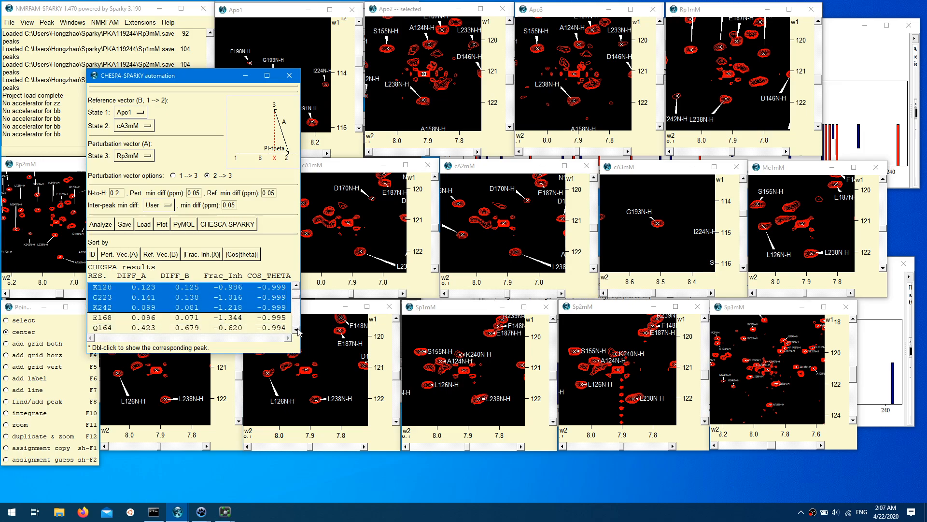
click(296, 330)
click(296, 330)
click(296, 329)
drag(264, 290, 268, 319)
click(296, 287)
click(296, 331)
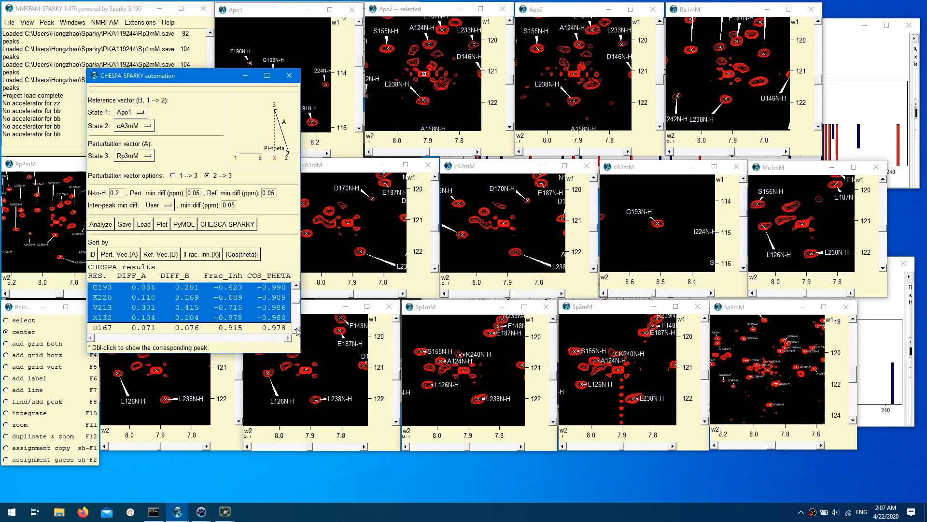
drag(254, 298, 253, 327)
click(297, 330)
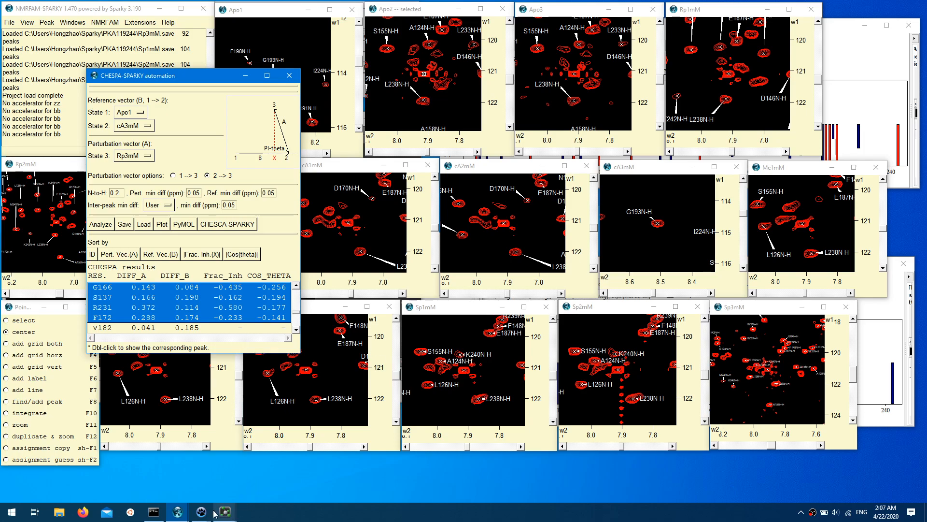
- Switch to PyMOL and run @p to color and label the selected residues on the chespa structure
mouse_move(202, 514)
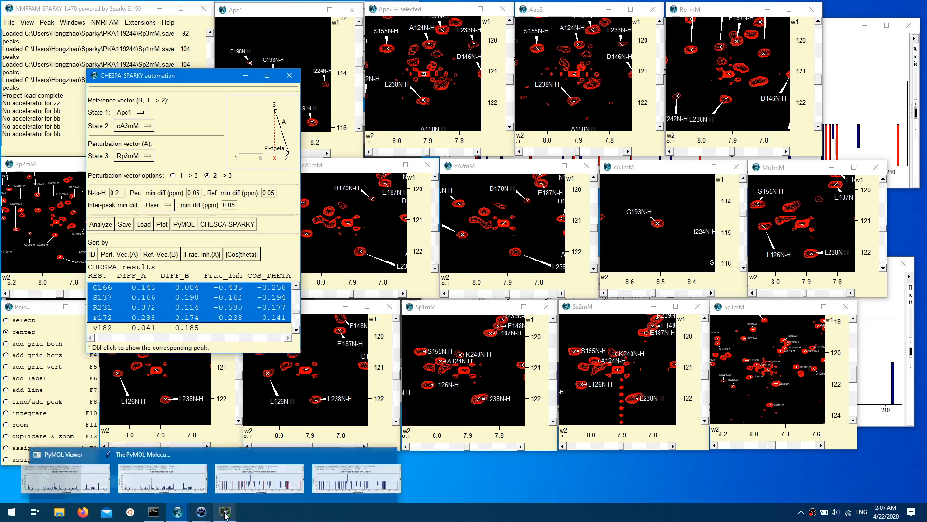
click(185, 467)
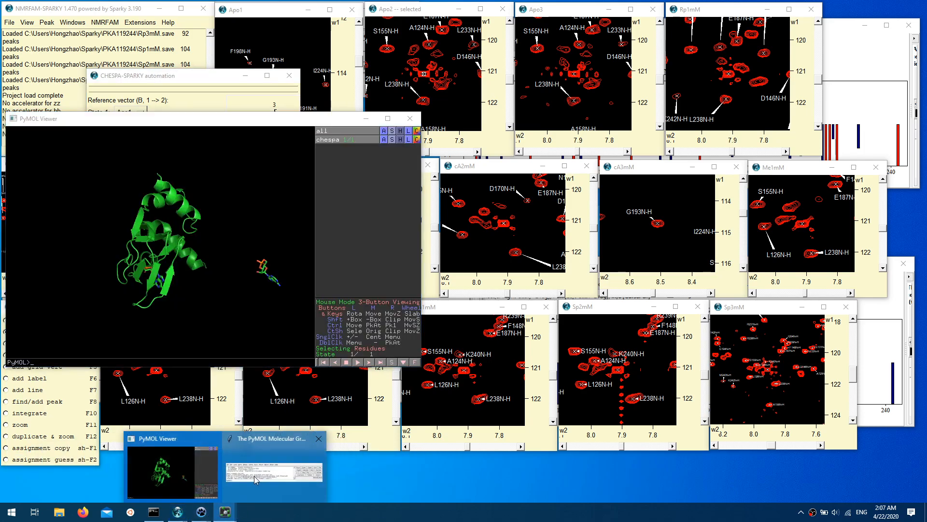
click(254, 477)
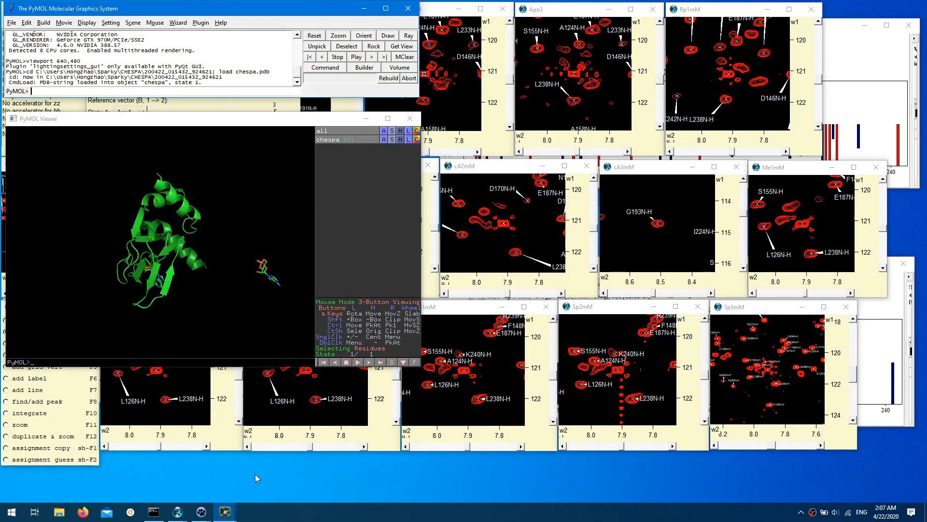
click(208, 91)
text(@p)
key(Return)
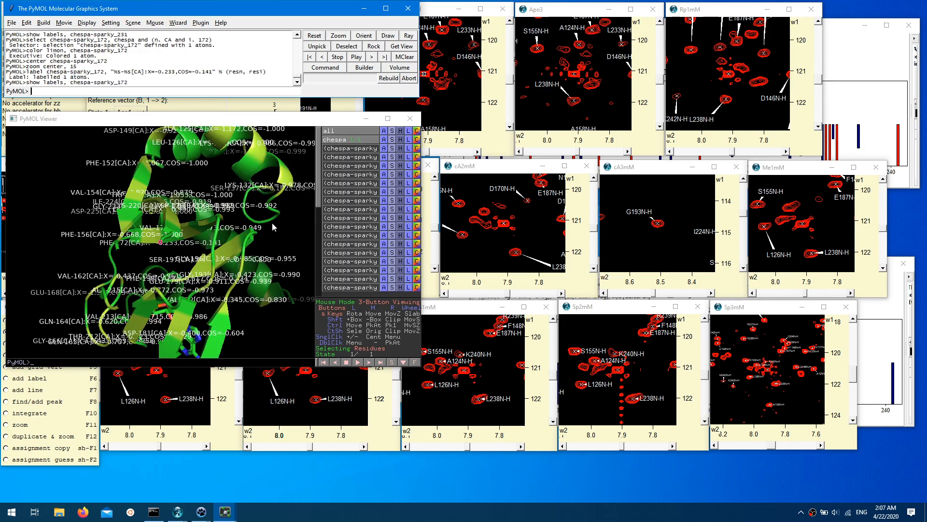
drag(256, 297, 187, 279)
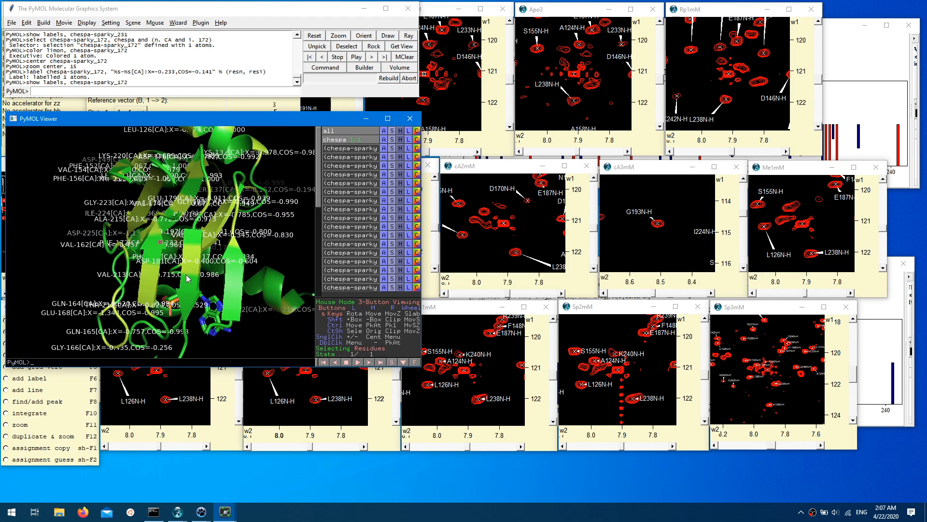